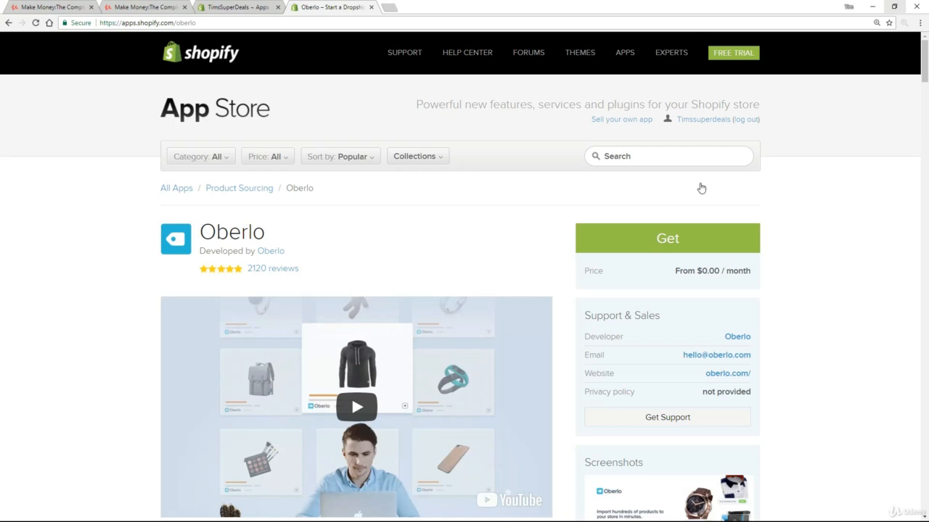
- Install the Oberlo app on the Shopify store and dismiss the welcome chat message on its dashboard
click(666, 244)
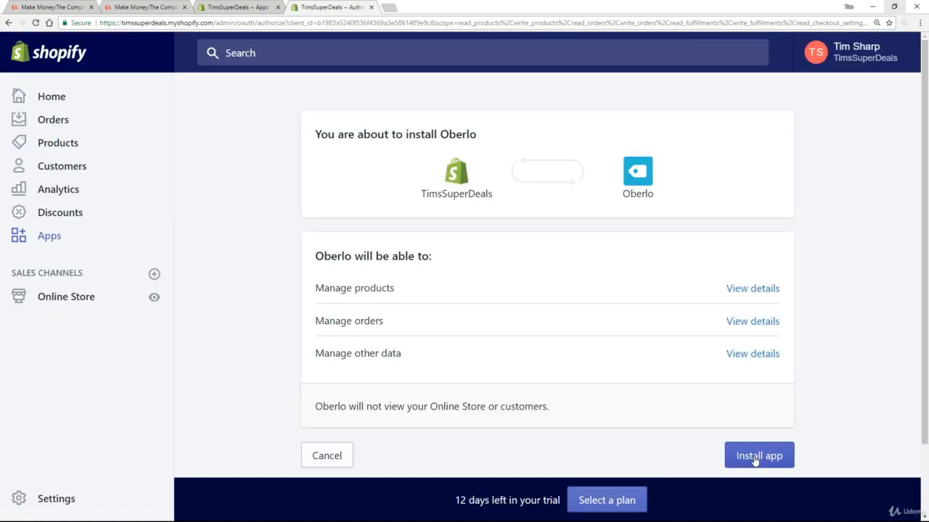
click(755, 457)
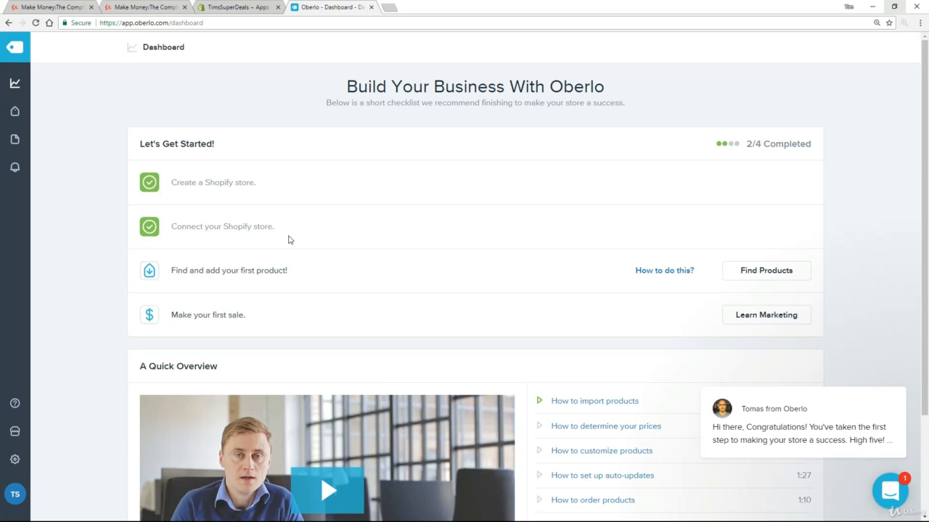
mouse_move(832, 439)
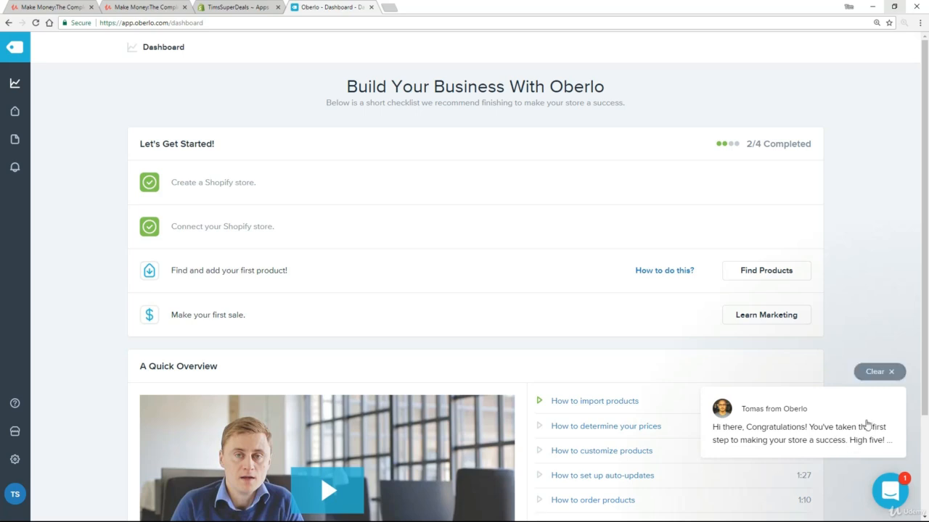
click(875, 373)
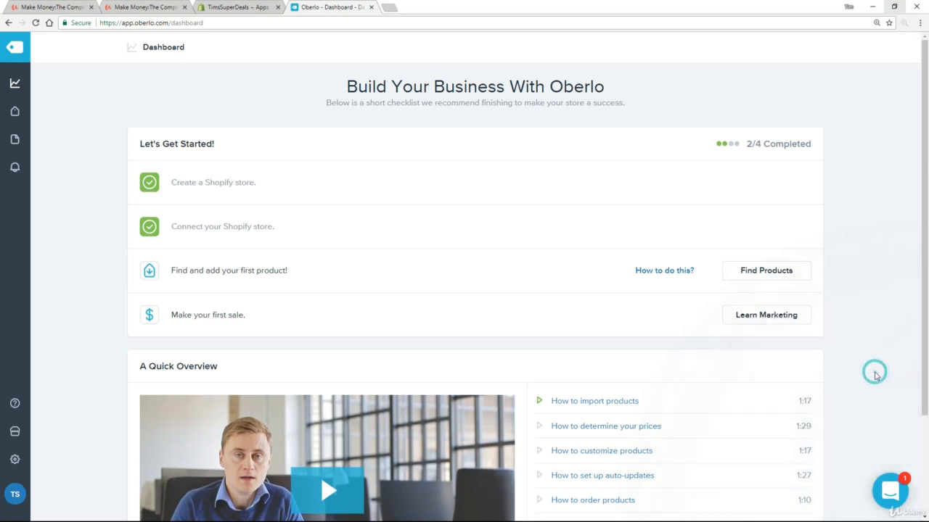
- View the store's Shopify apps page, then return to the Oberlo dashboard and check its web address
click(232, 9)
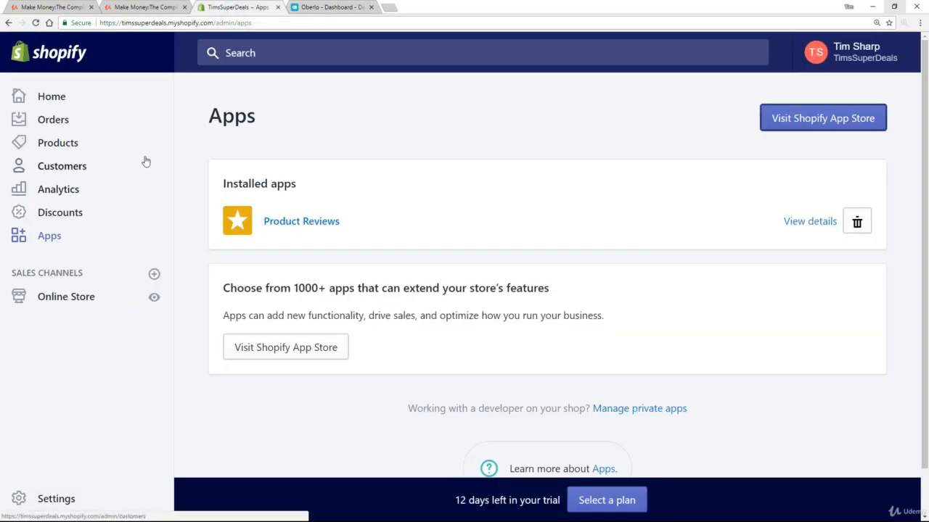
click(338, 9)
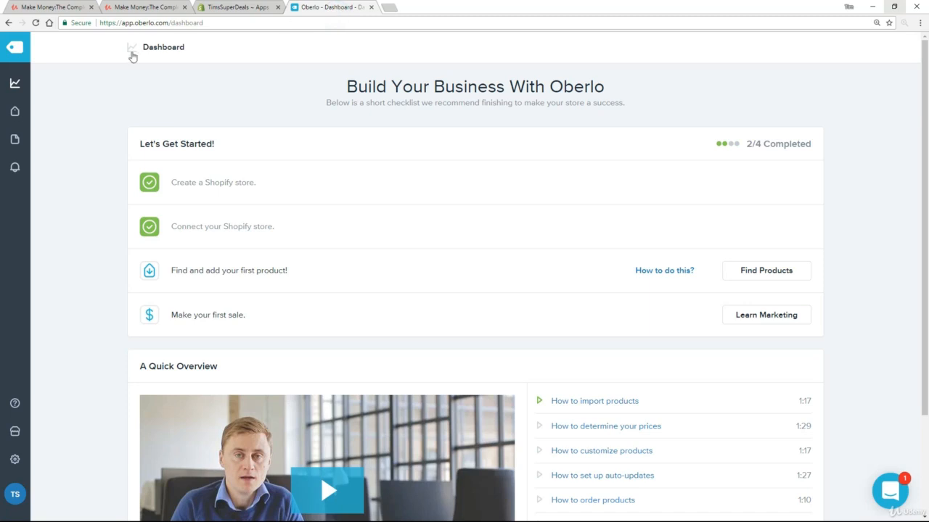
drag(121, 23, 207, 23)
click(78, 155)
- Open Oberlo's product search page from the checklist item for finding and adding the first product
click(766, 276)
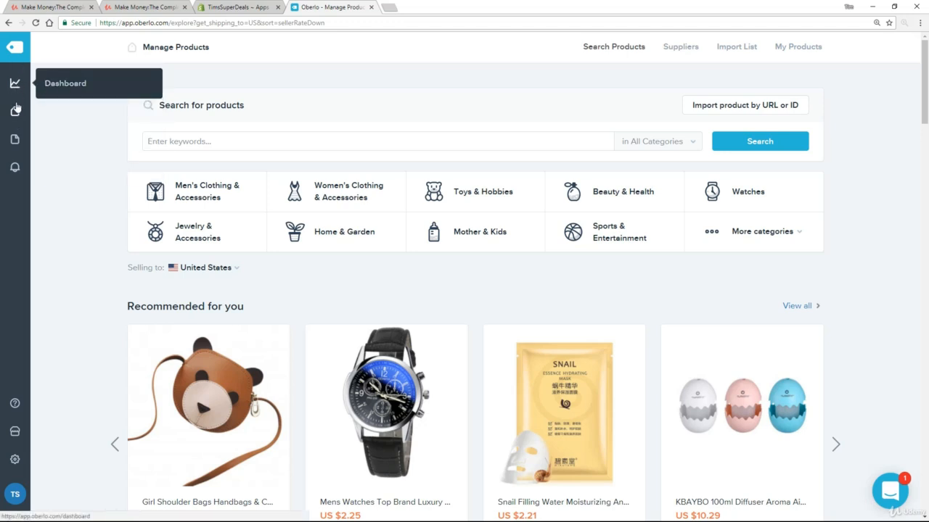
mouse_move(15, 111)
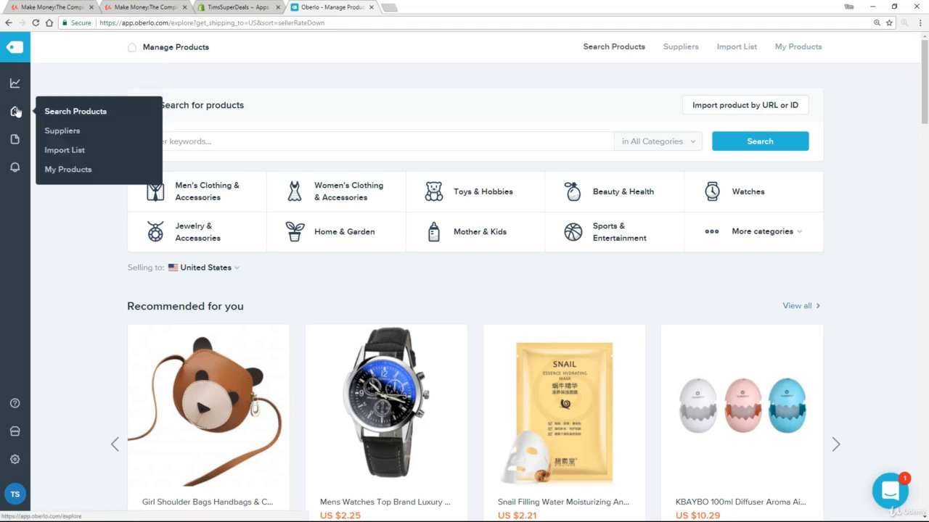
click(61, 113)
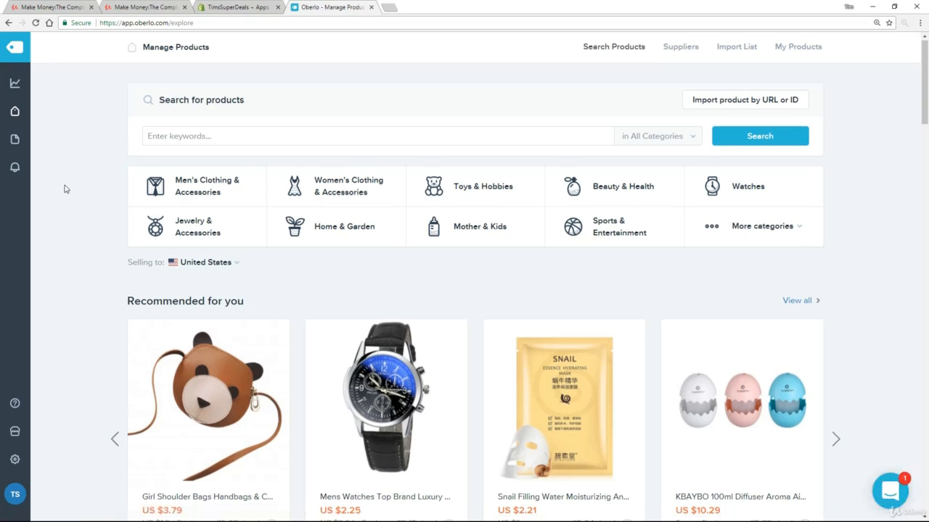
- Search all product categories in Oberlo for "dog jewelry"
scroll(76, 205, down, 5)
scroll(73, 206, down, 9)
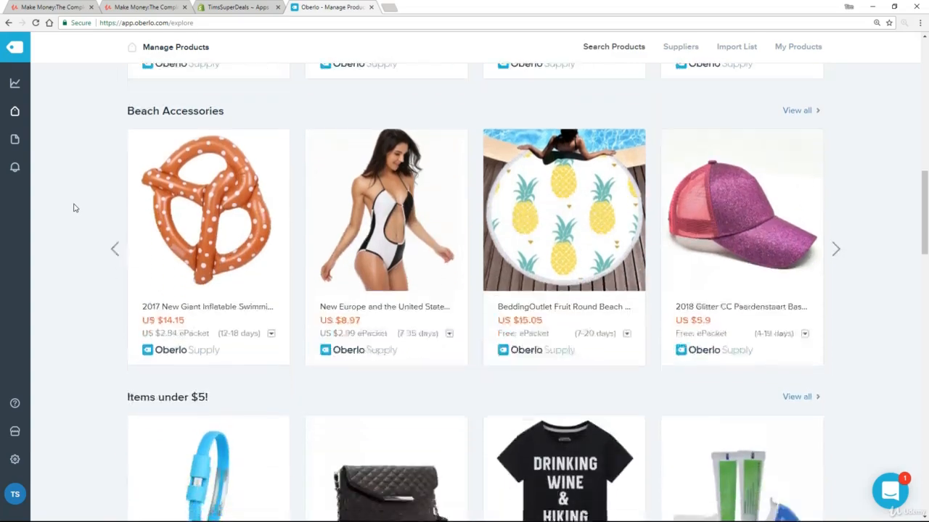
scroll(73, 209, down, 7)
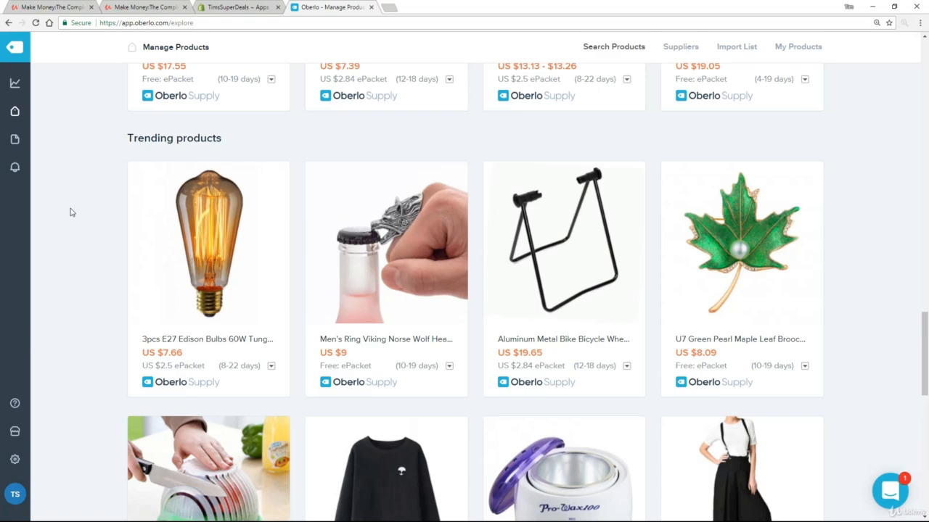
scroll(91, 233, up, 12)
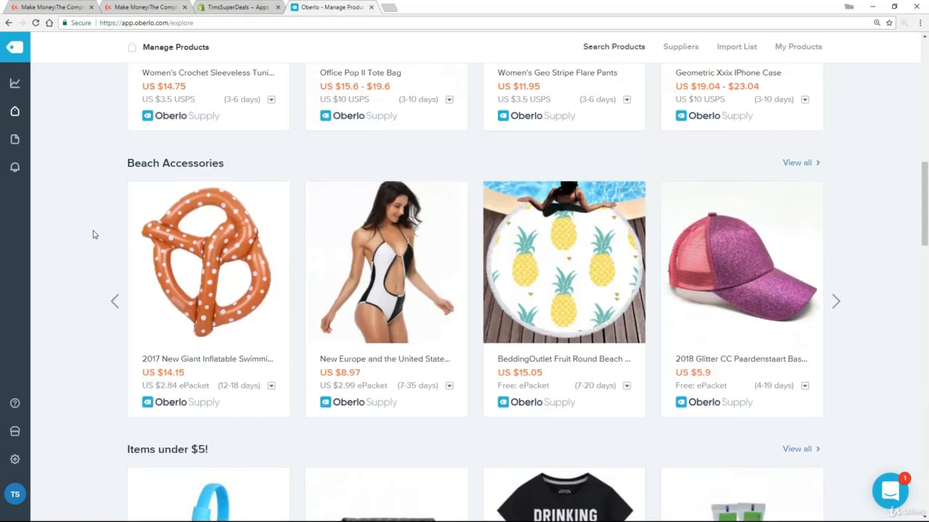
scroll(92, 233, up, 10)
click(199, 140)
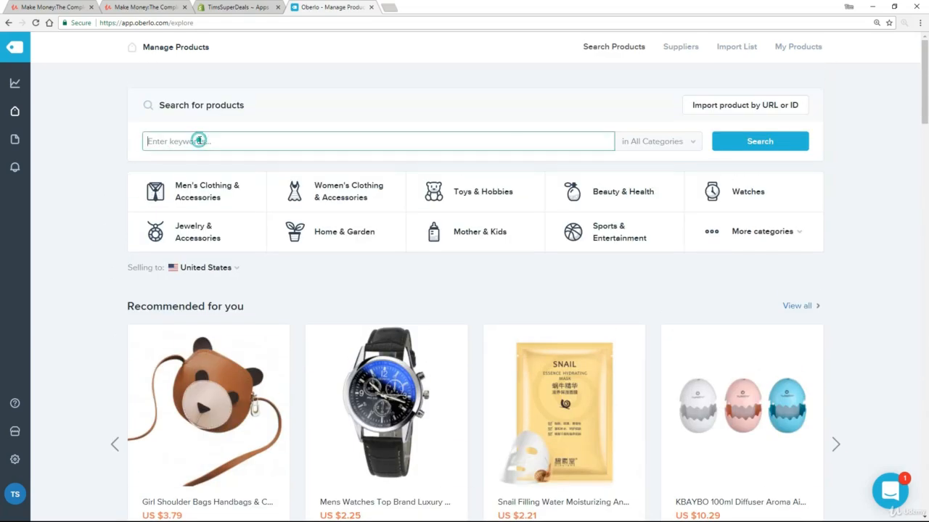
text(dog)
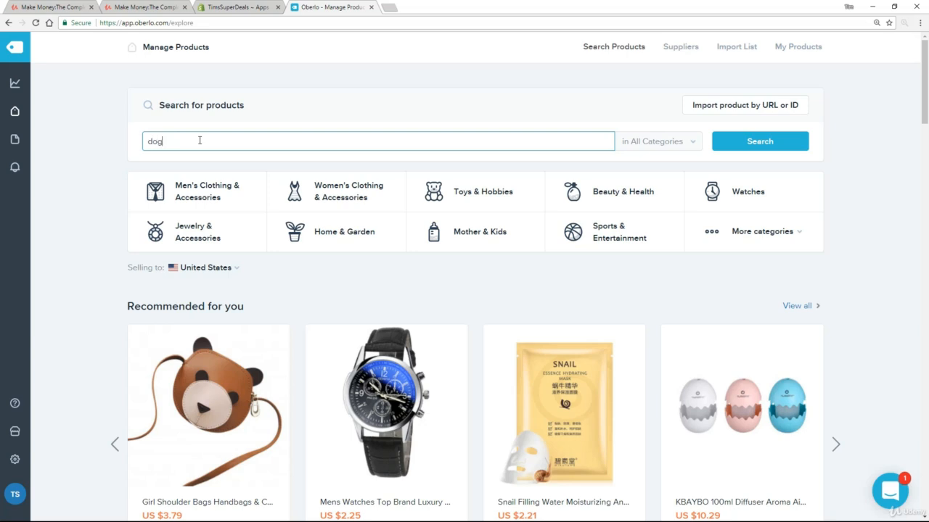
text( jewelry)
click(759, 142)
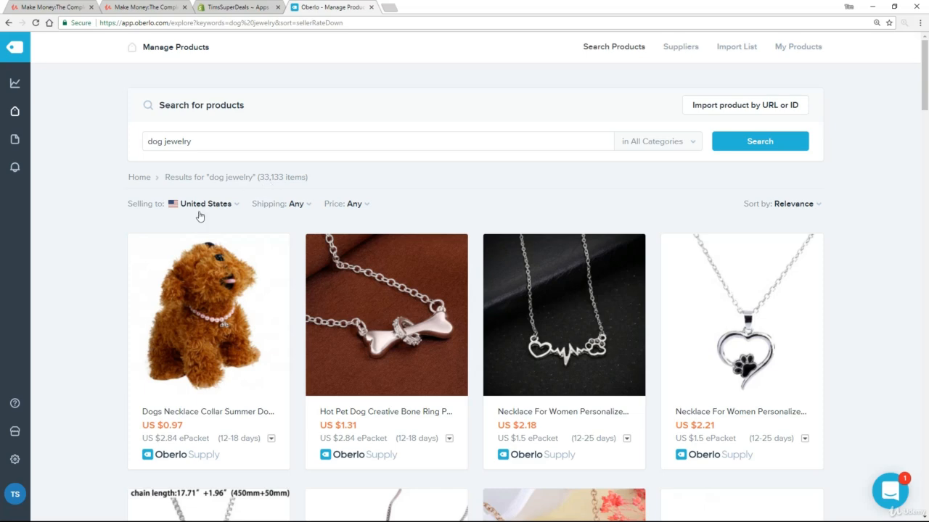
- Add the US $2.21 heart-and-paw pendant necklace from the dog jewelry results to the import list
scroll(99, 305, down, 2)
scroll(100, 305, down, 6)
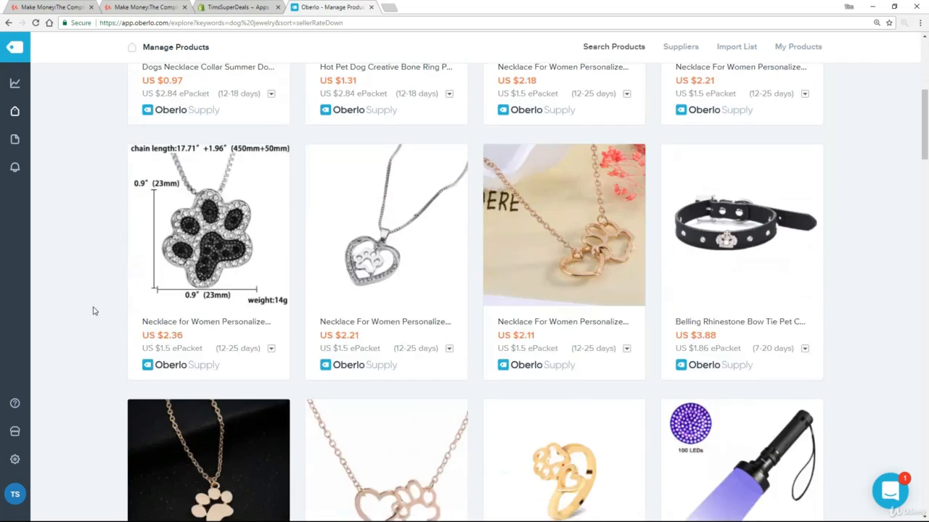
scroll(57, 360, down, 5)
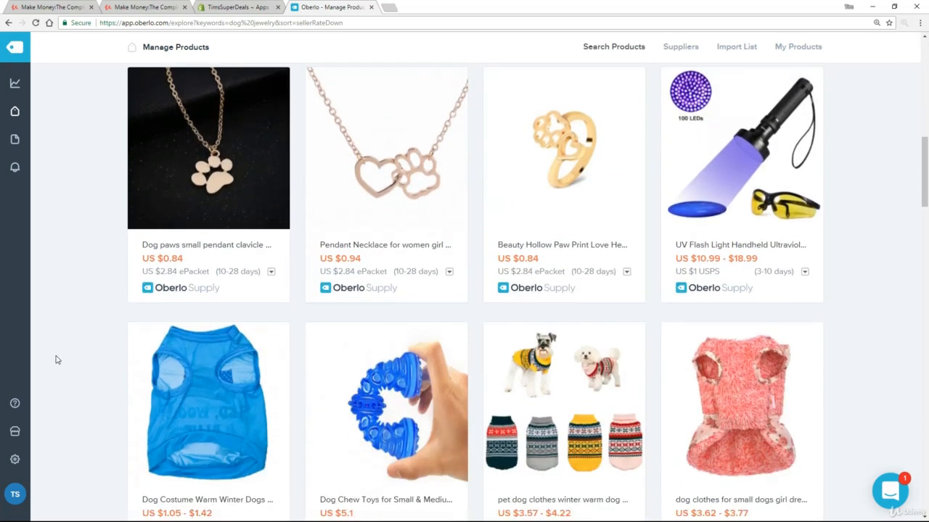
scroll(58, 360, down, 3)
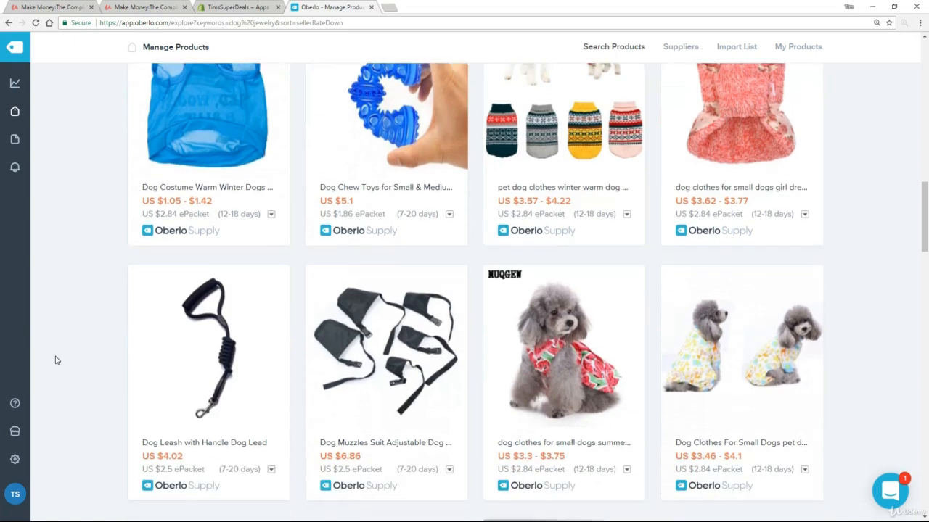
scroll(57, 360, up, 14)
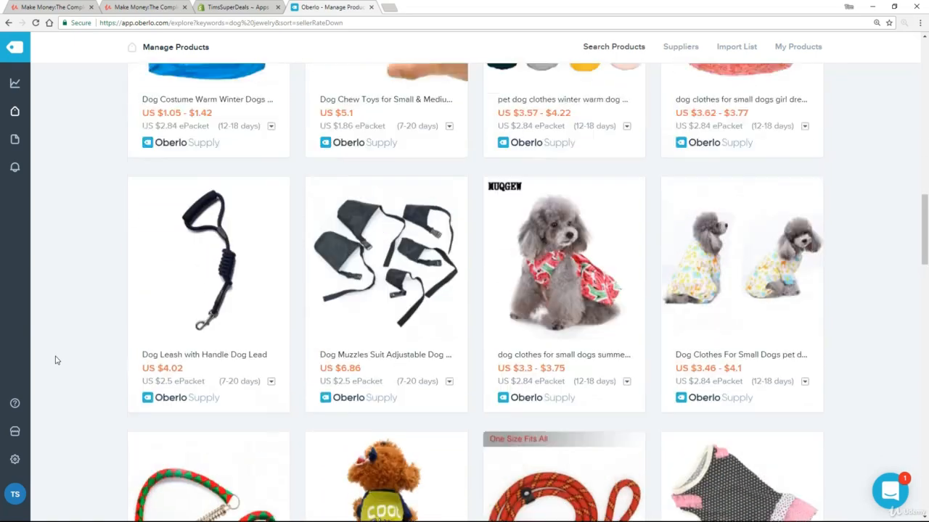
scroll(58, 359, up, 3)
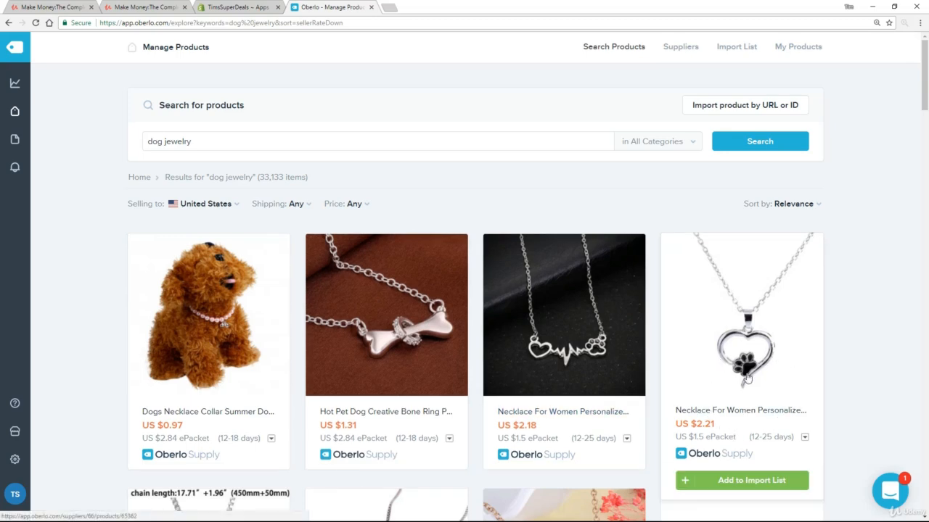
click(732, 481)
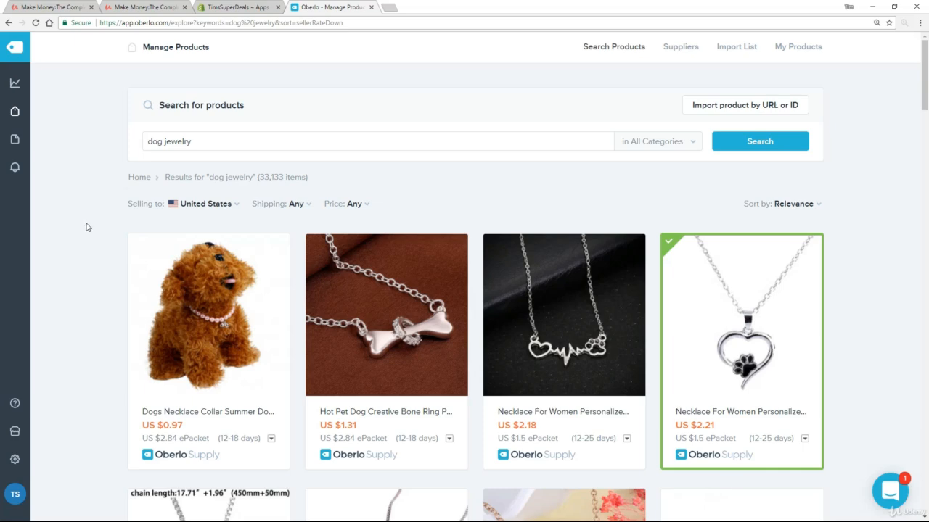
- Open the import list and examine the necklace's product name, description, variants with pricing, and images
mouse_move(15, 114)
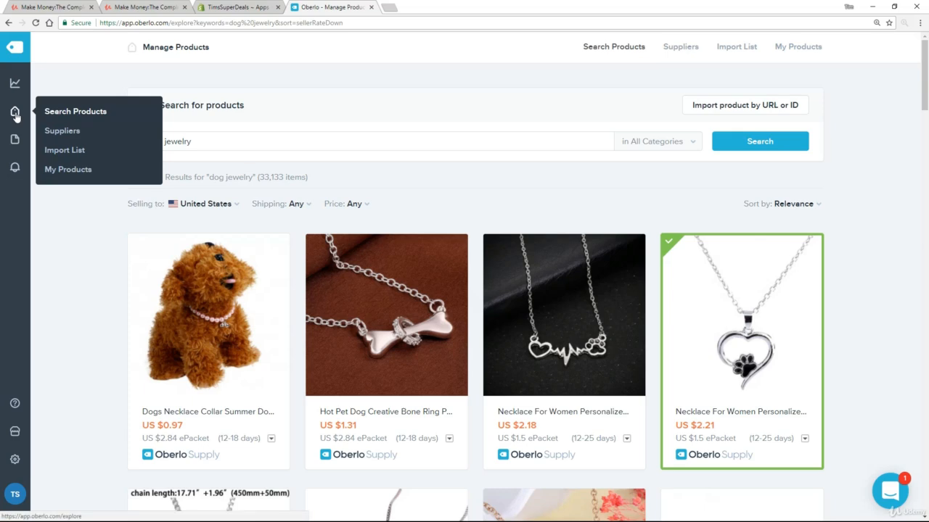
click(65, 151)
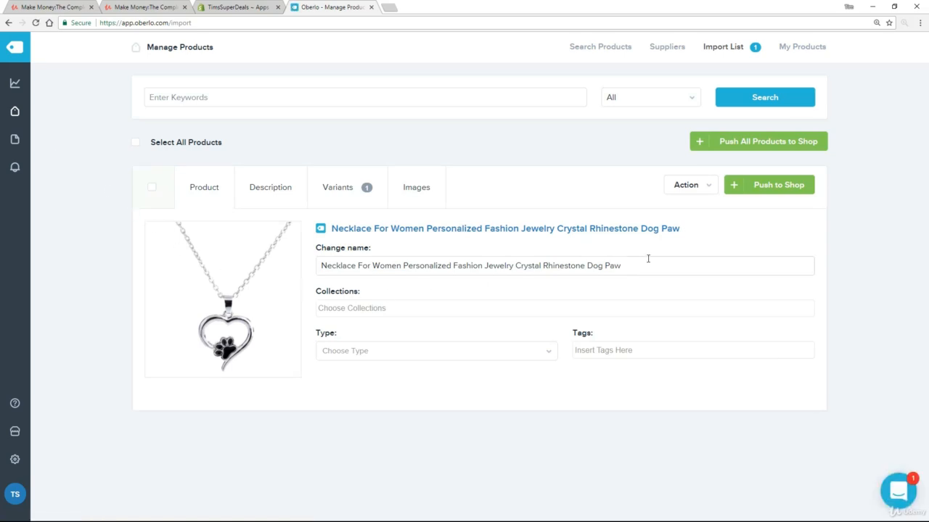
drag(645, 266, 441, 268)
drag(375, 288, 299, 290)
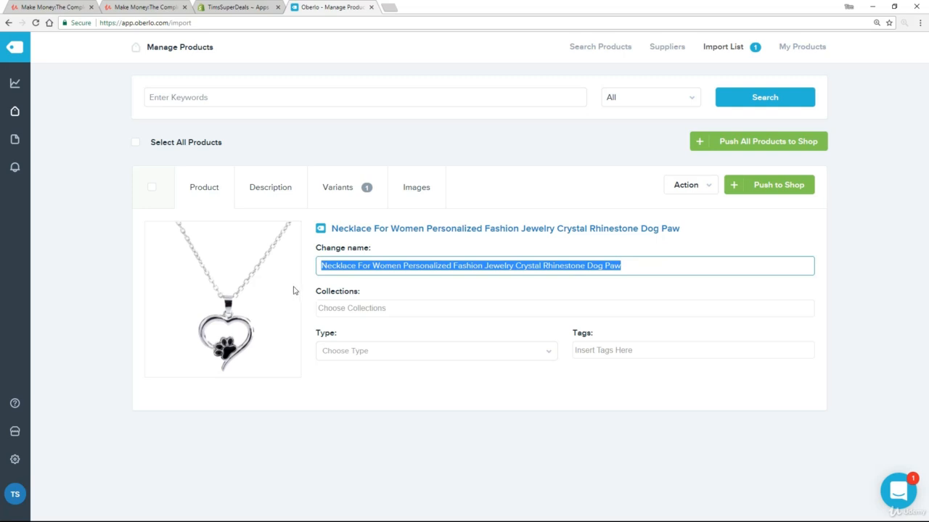
click(266, 191)
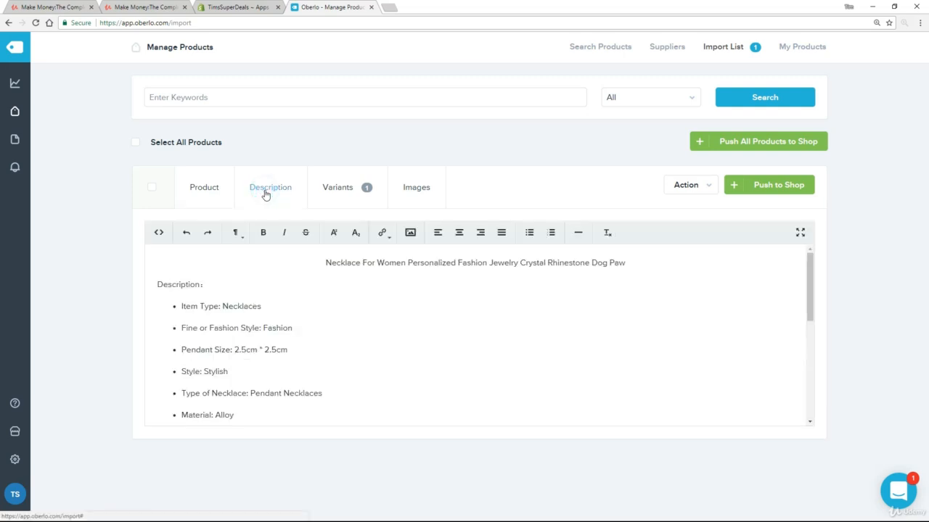
scroll(414, 341, down, 3)
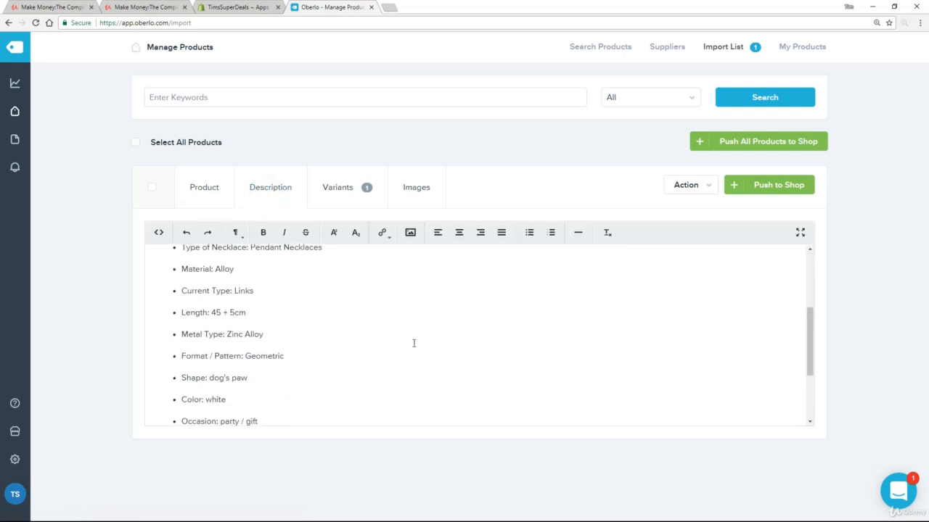
scroll(414, 343, down, 1)
scroll(412, 342, up, 5)
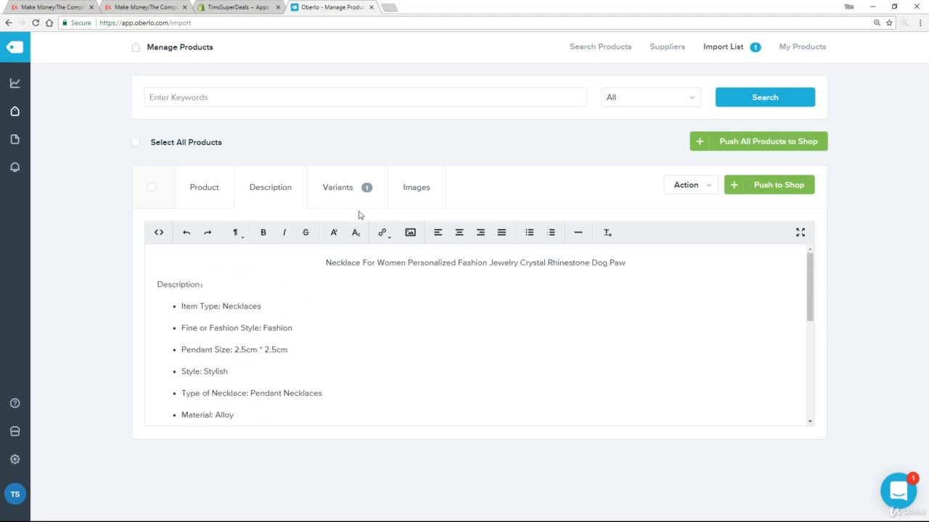
click(341, 190)
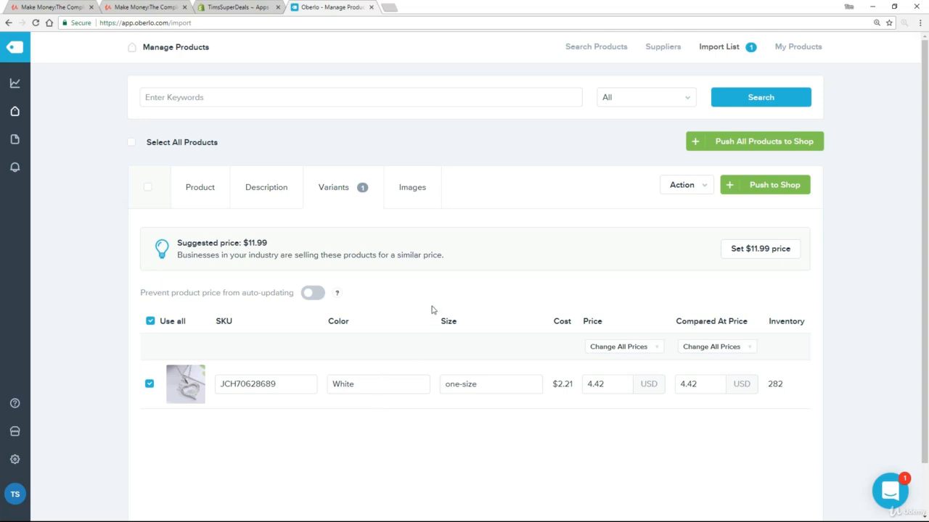
click(416, 193)
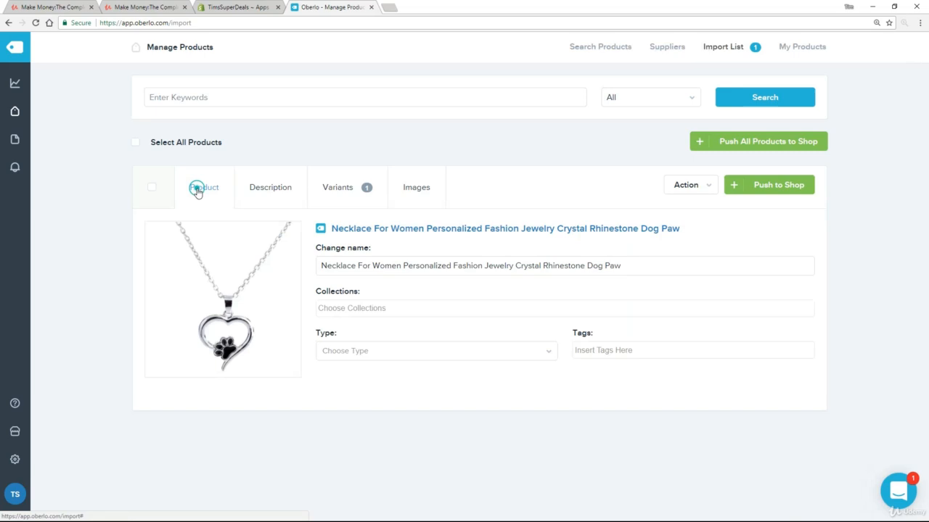
- Assign the imported dog paw necklace to the Necklaces collection in its product details
click(196, 192)
click(376, 308)
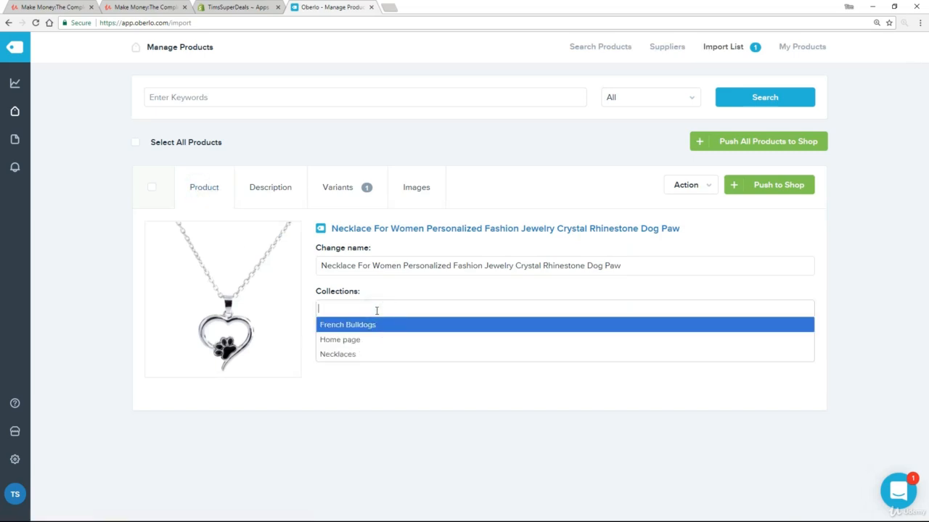
click(352, 355)
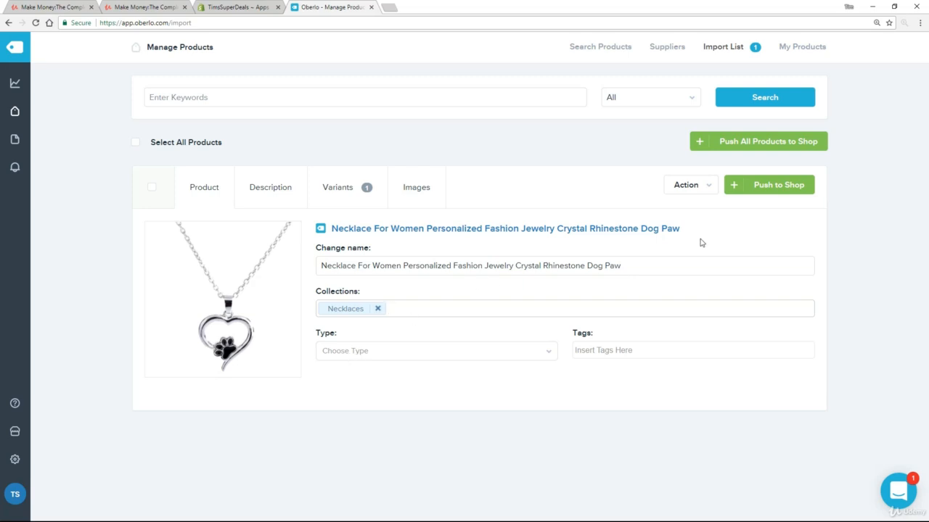
click(775, 186)
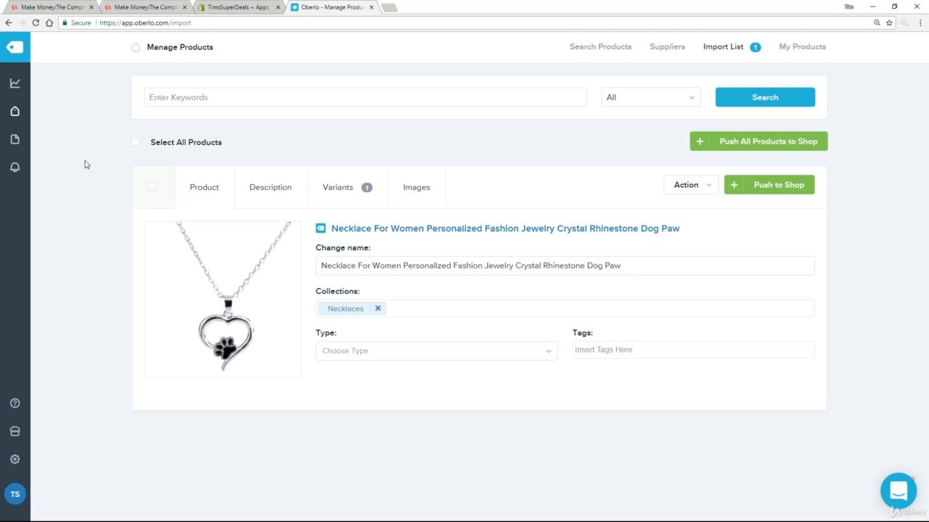
- Return to the product search page and run the "dog jewelry" search again
mouse_move(14, 98)
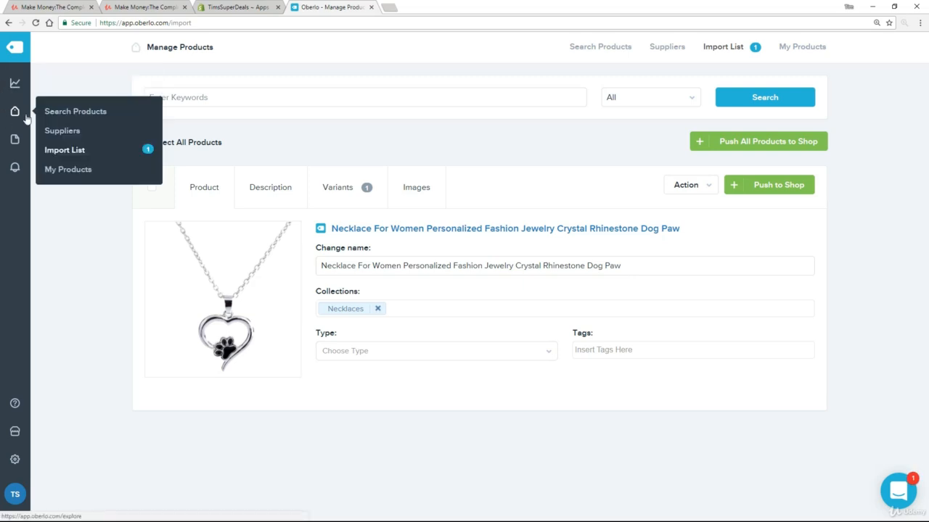
click(64, 115)
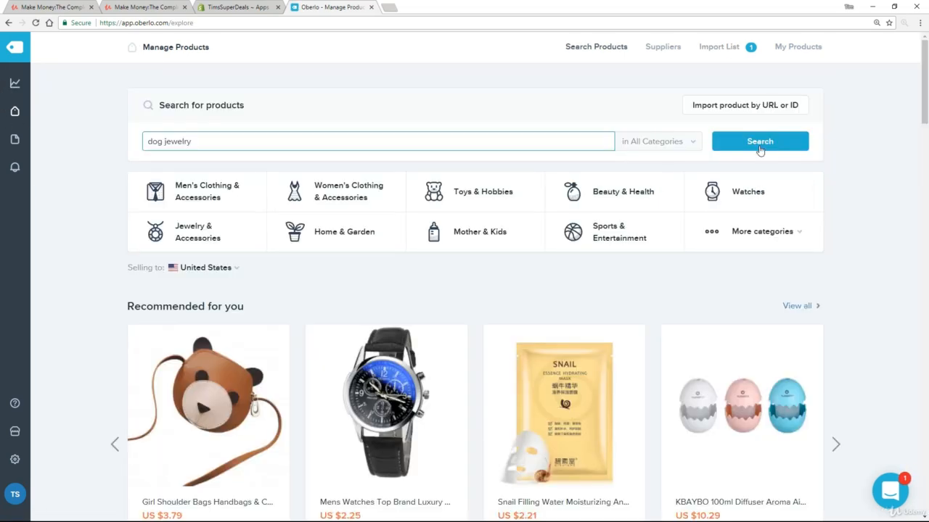
click(760, 145)
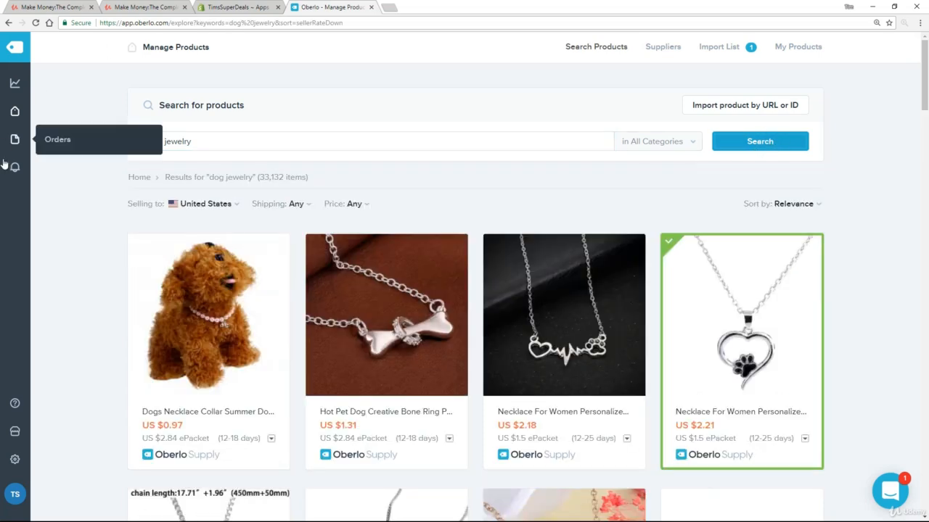
- Filter the dog jewelry results to a price range of 0 to 4 USD with ePacket shipping
click(367, 203)
click(365, 251)
text(0)
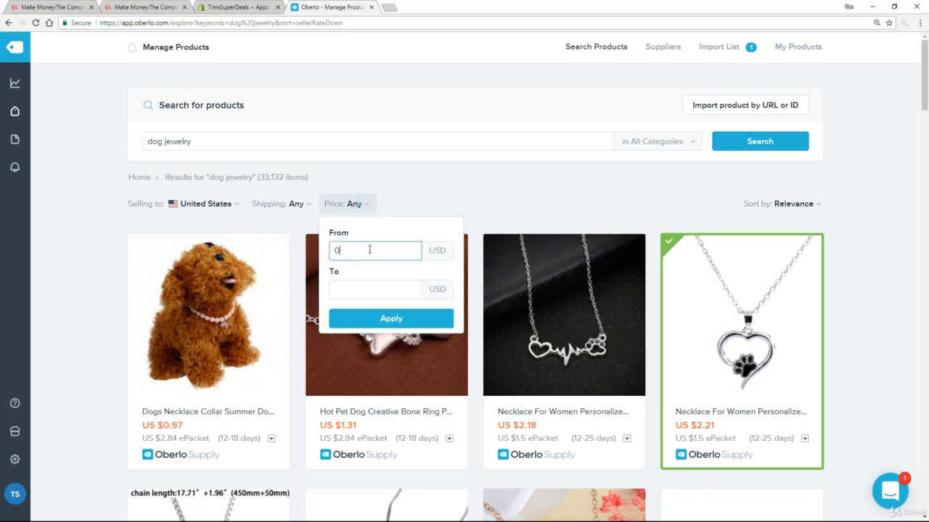
key(Tab)
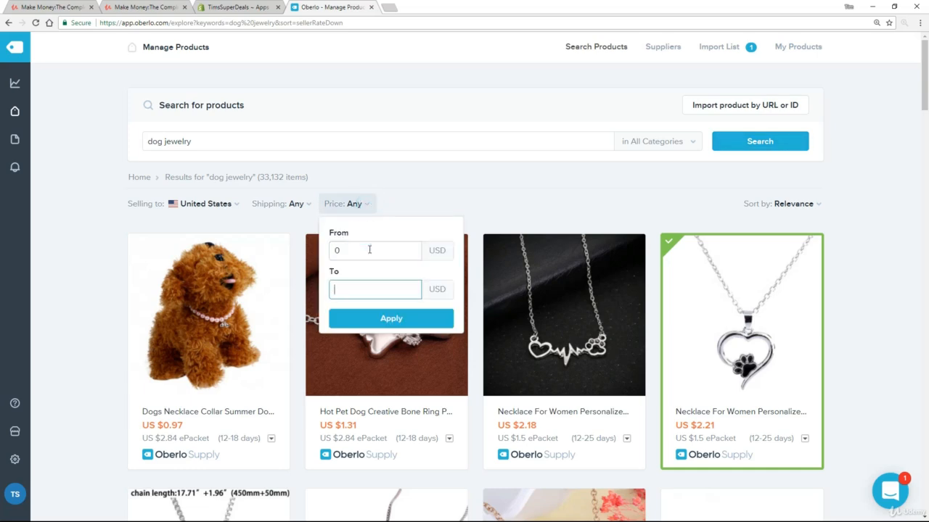
text(4)
click(380, 326)
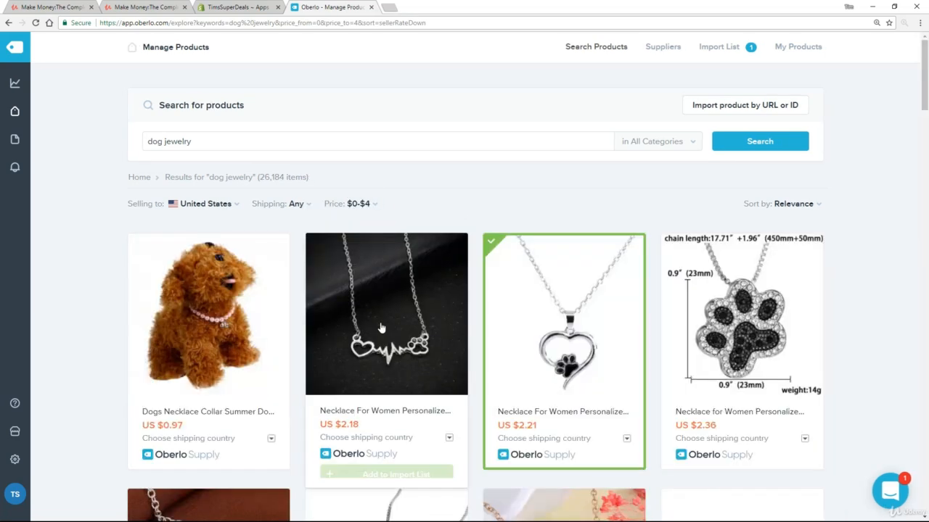
click(309, 204)
click(274, 247)
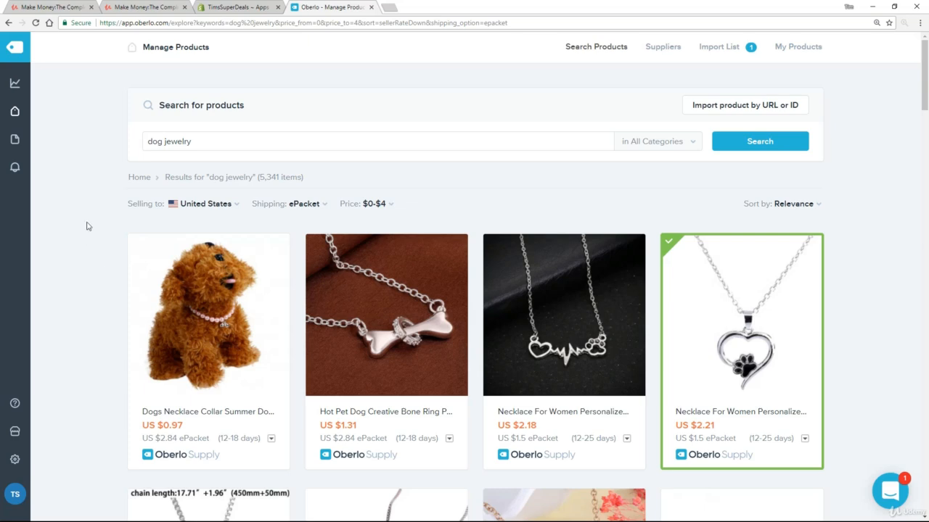
- Add the US $1.31 Hot Pet Dog Creative Bone Ring pendant necklace to the import list
scroll(82, 245, down, 2)
scroll(82, 245, down, 2)
mouse_move(435, 145)
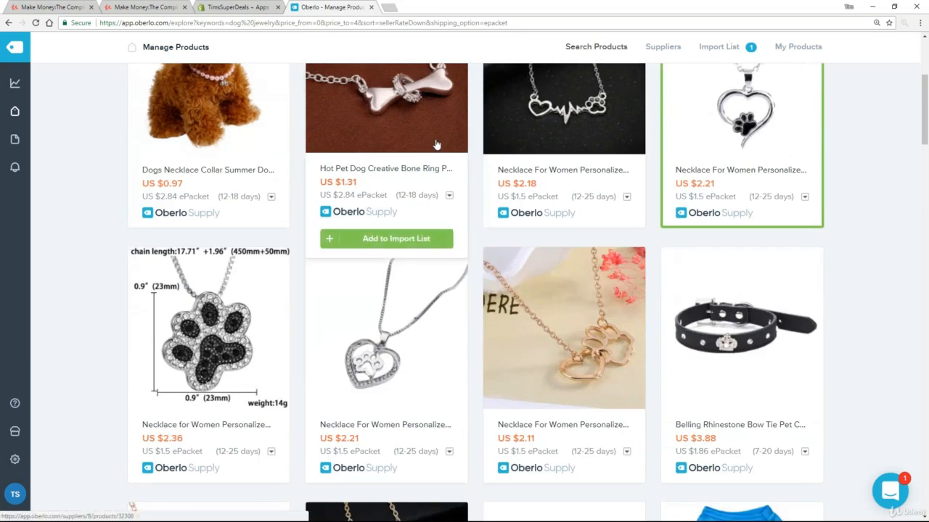
scroll(436, 152, up, 2)
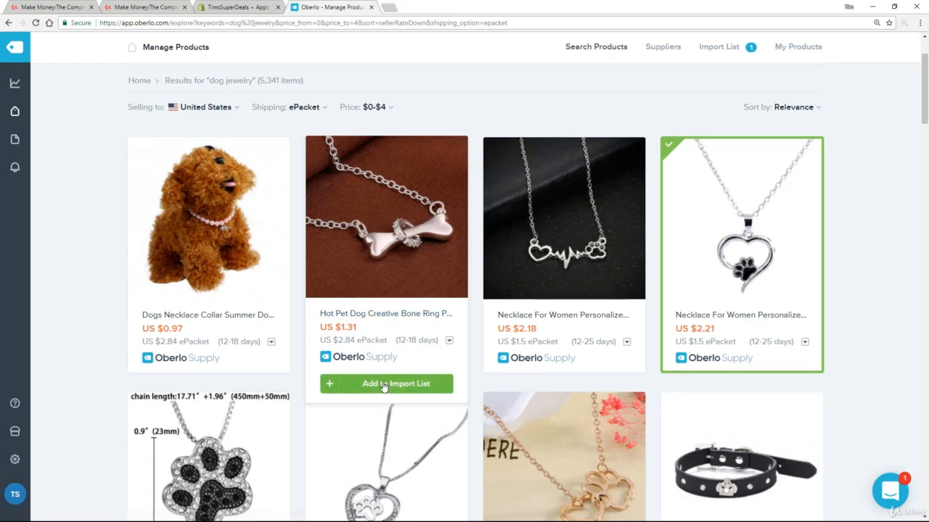
click(384, 380)
- Add the US $2.11 gold heart-and-paw necklace and the US $0.84 dog paws small pendant necklace to the import list
scroll(549, 321, down, 4)
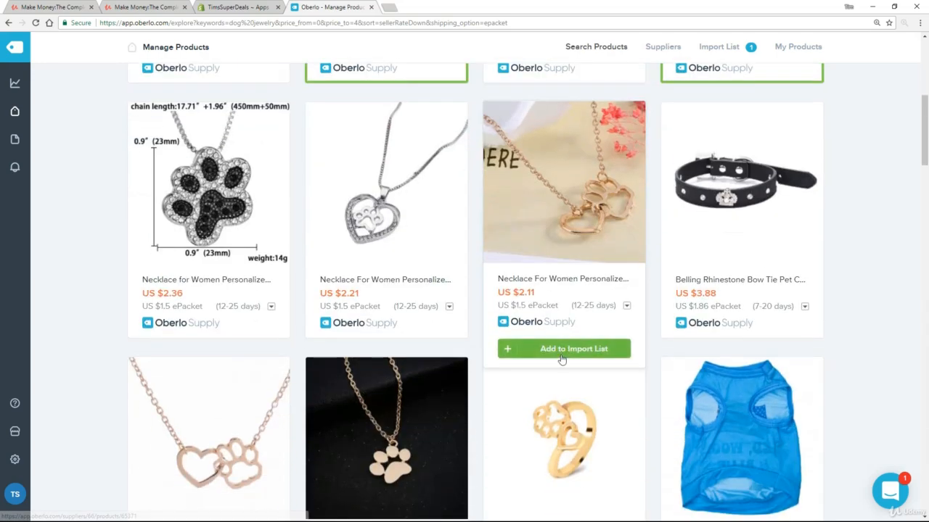
click(565, 351)
scroll(386, 349, down, 3)
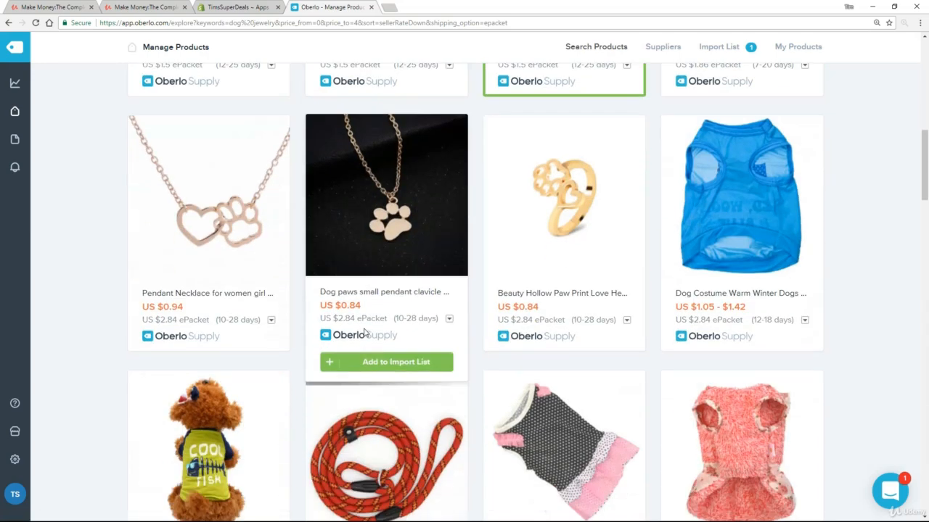
click(386, 366)
- Open the import list and look through all the imported necklaces and their product details
scroll(493, 352, down, 3)
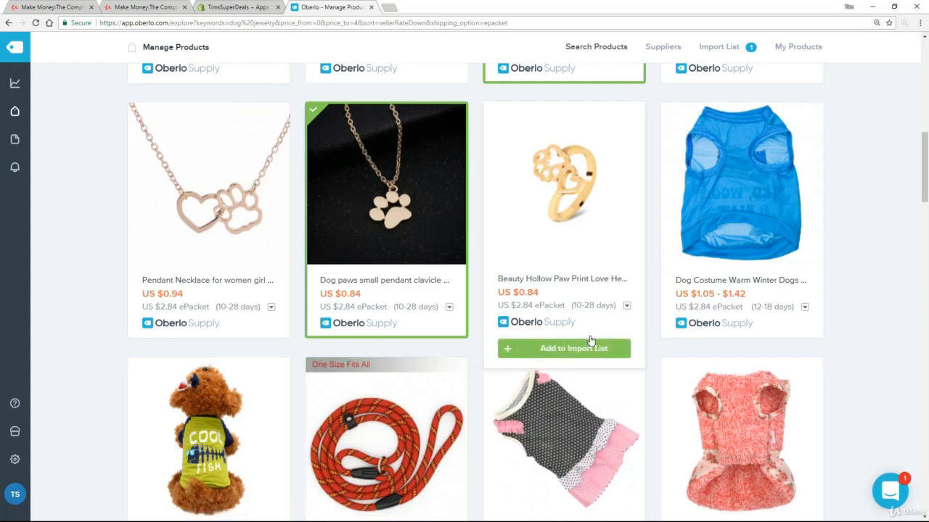
scroll(552, 344, down, 3)
scroll(406, 305, up, 3)
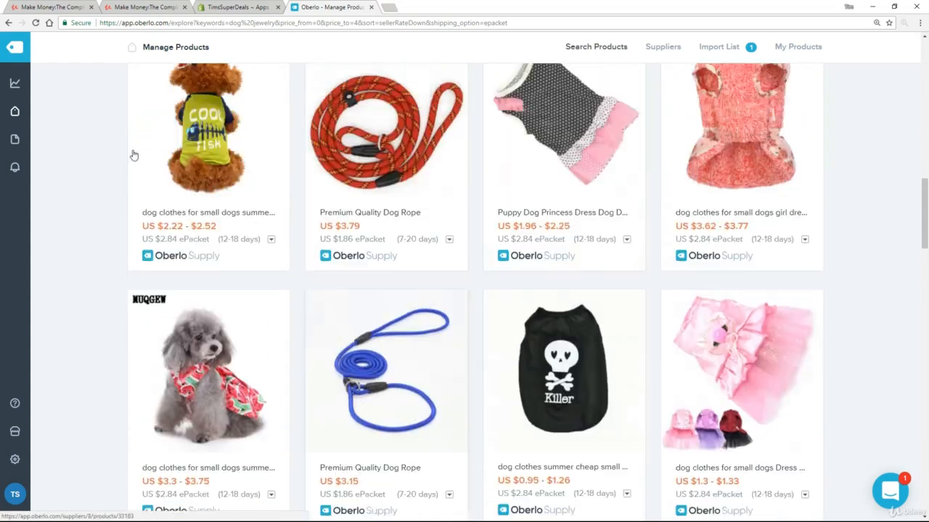
mouse_move(16, 120)
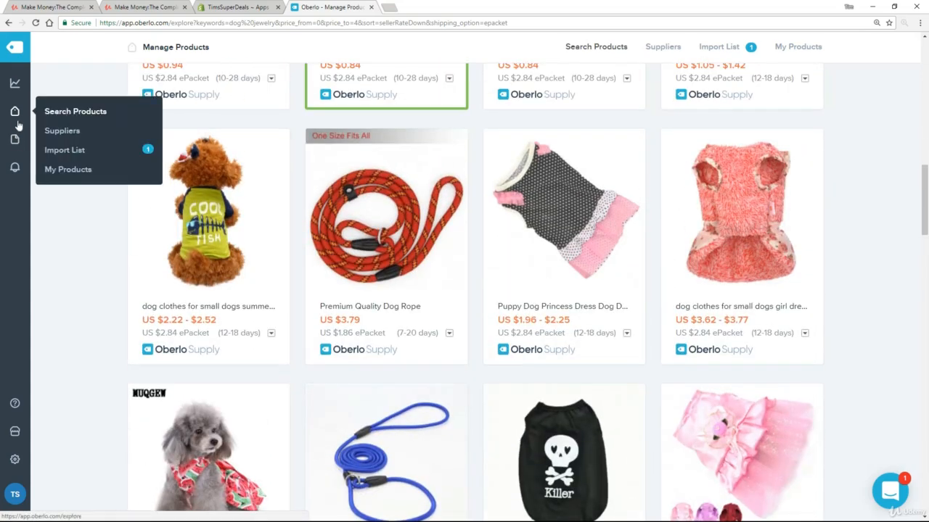
click(79, 151)
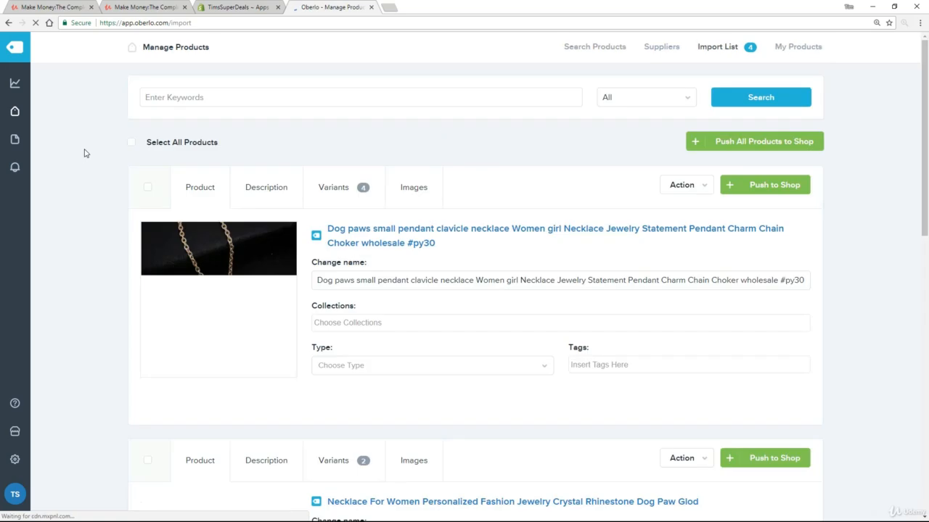
scroll(927, 210, down, 5)
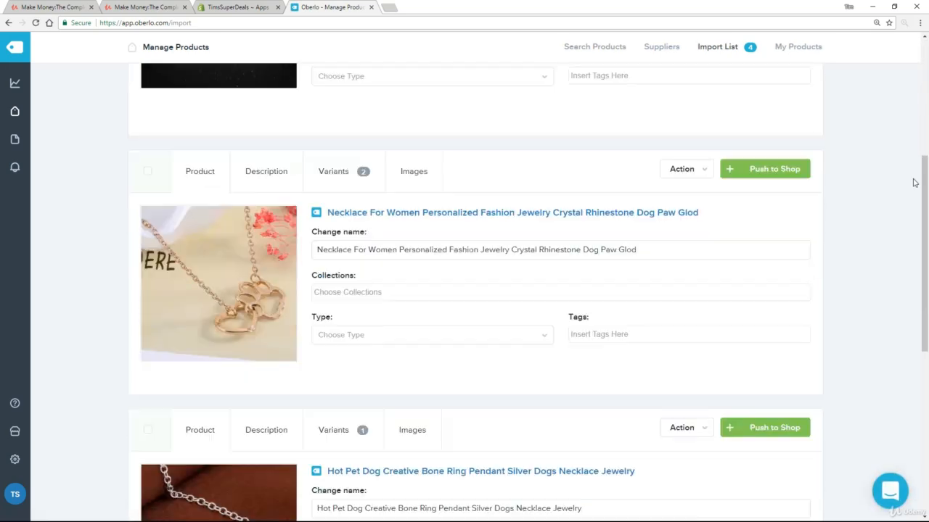
scroll(927, 210, down, 5)
scroll(927, 135, up, 5)
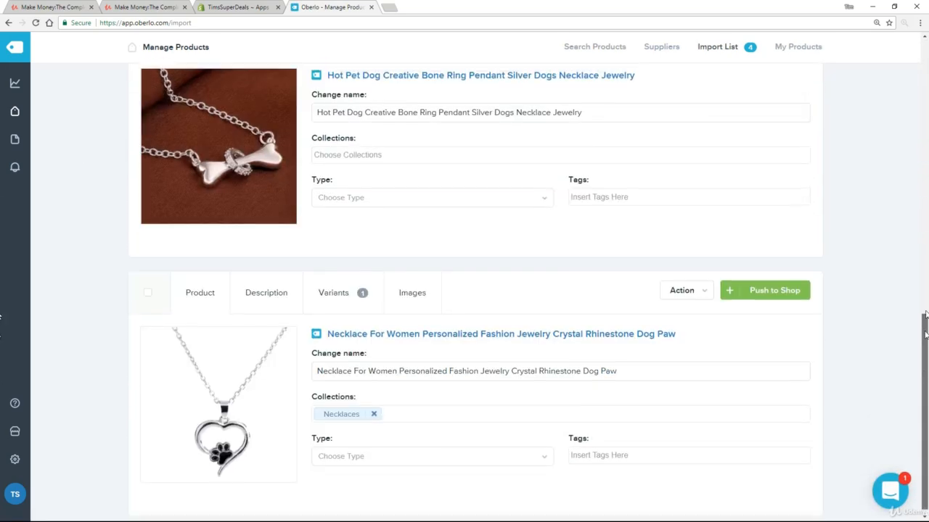
scroll(927, 136, up, 5)
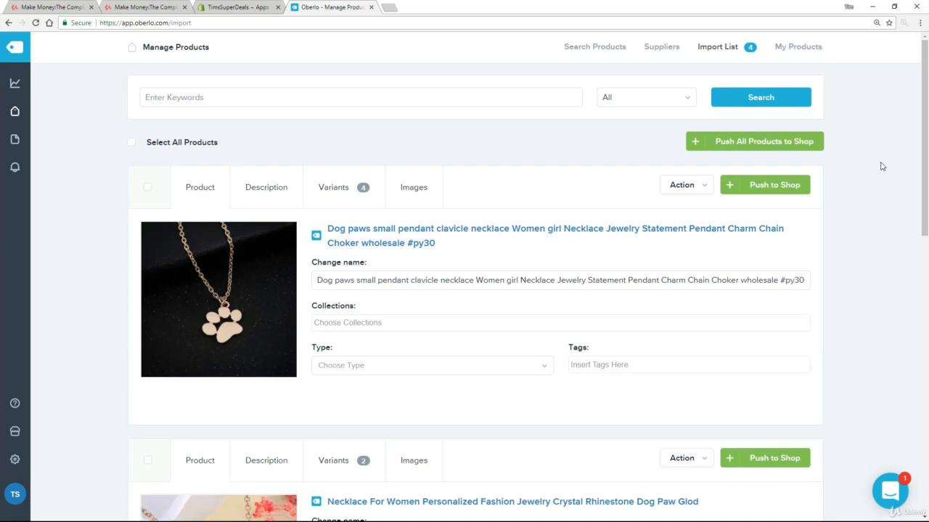